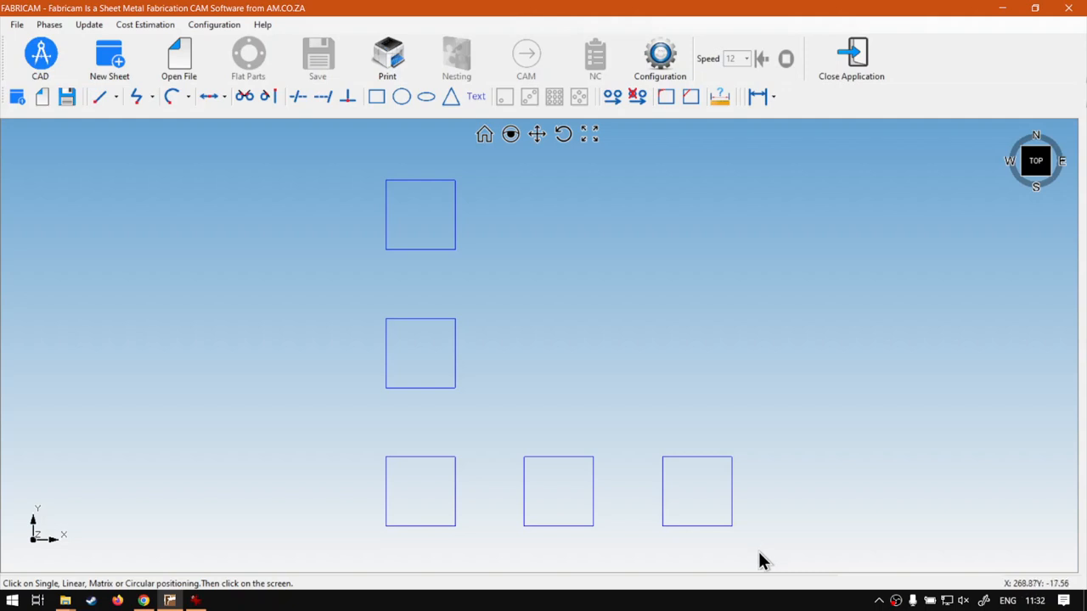
# Delete all five existing squares and define a new rectangle 50 mm wide and 50 mm high
pyautogui.moveTo(766, 552); pyautogui.dragTo(297, 157)
pyautogui.press('Delete')
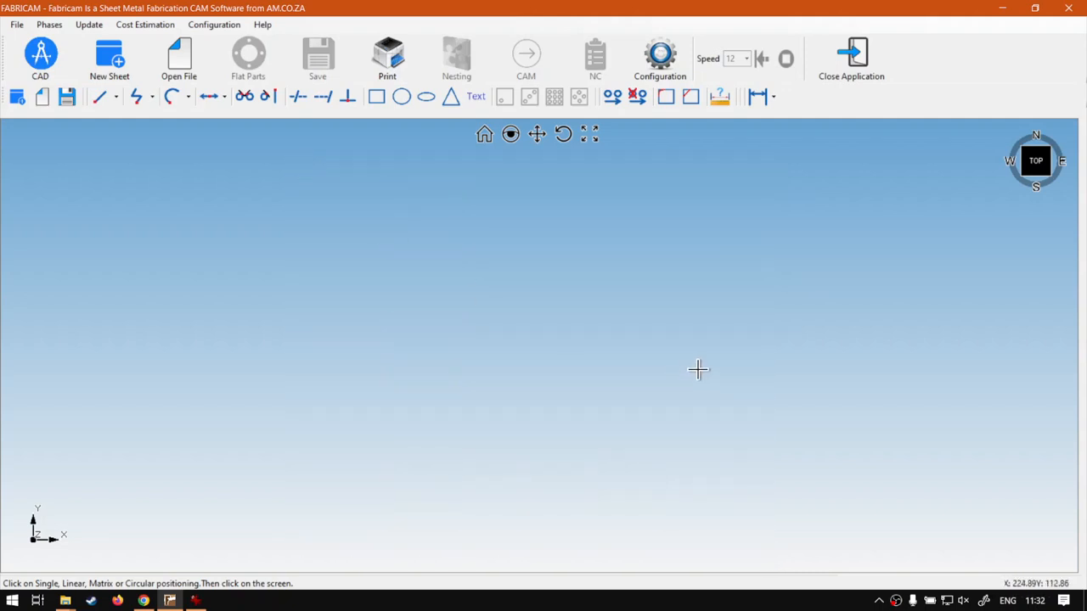
pyautogui.click(376, 101)
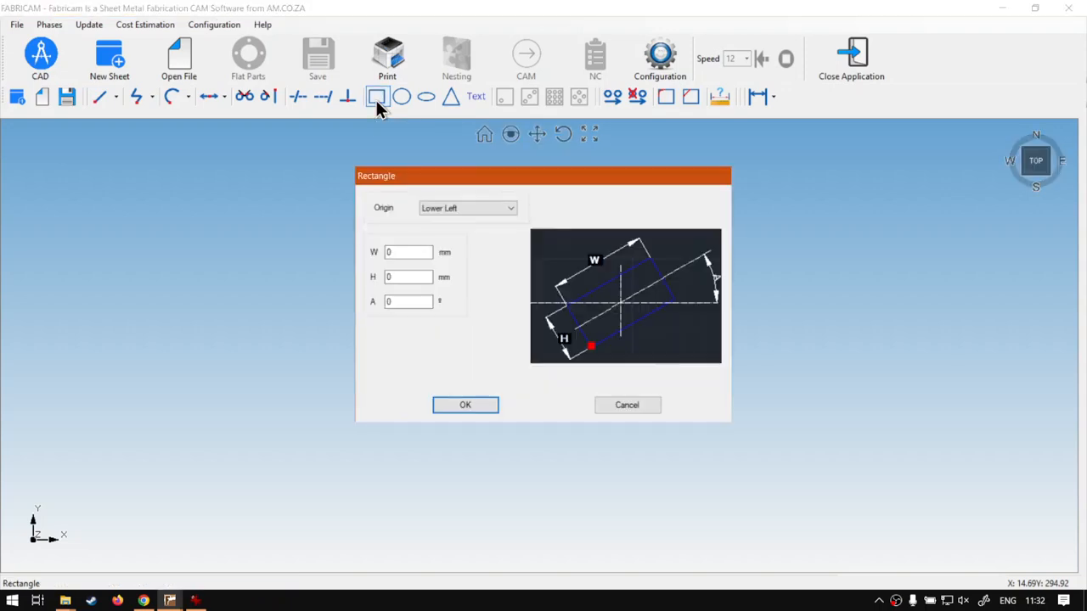
pyautogui.write('50')
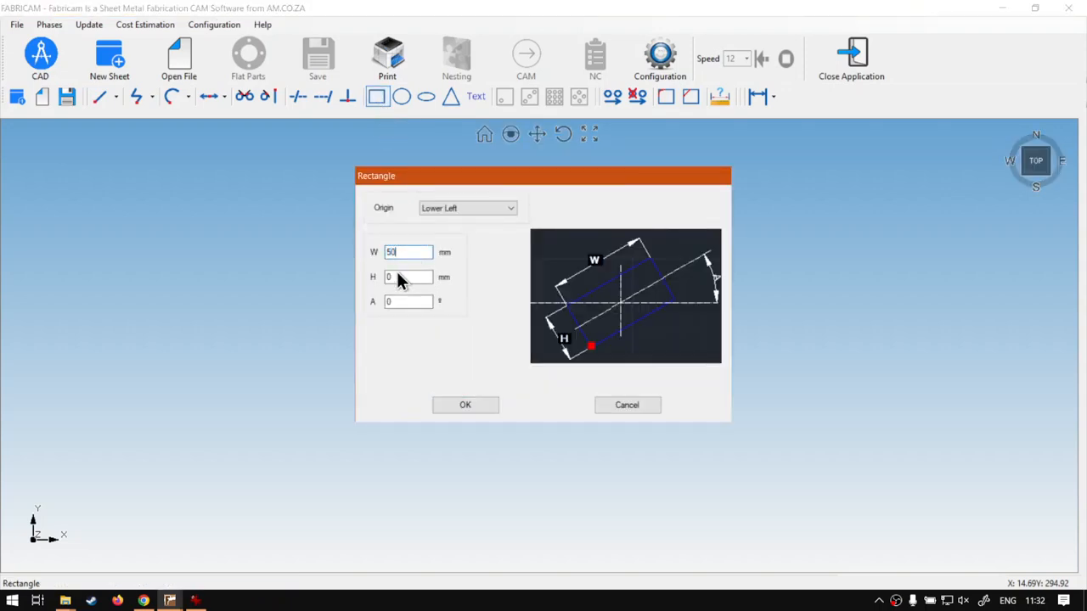
pyautogui.click(397, 273)
pyautogui.write('50')
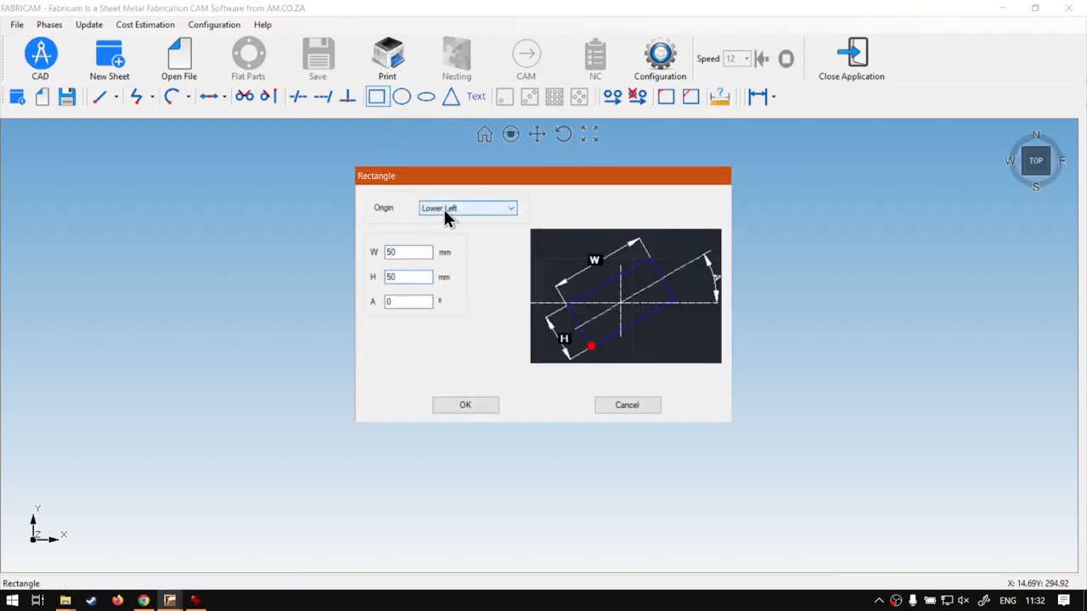
pyautogui.click(456, 404)
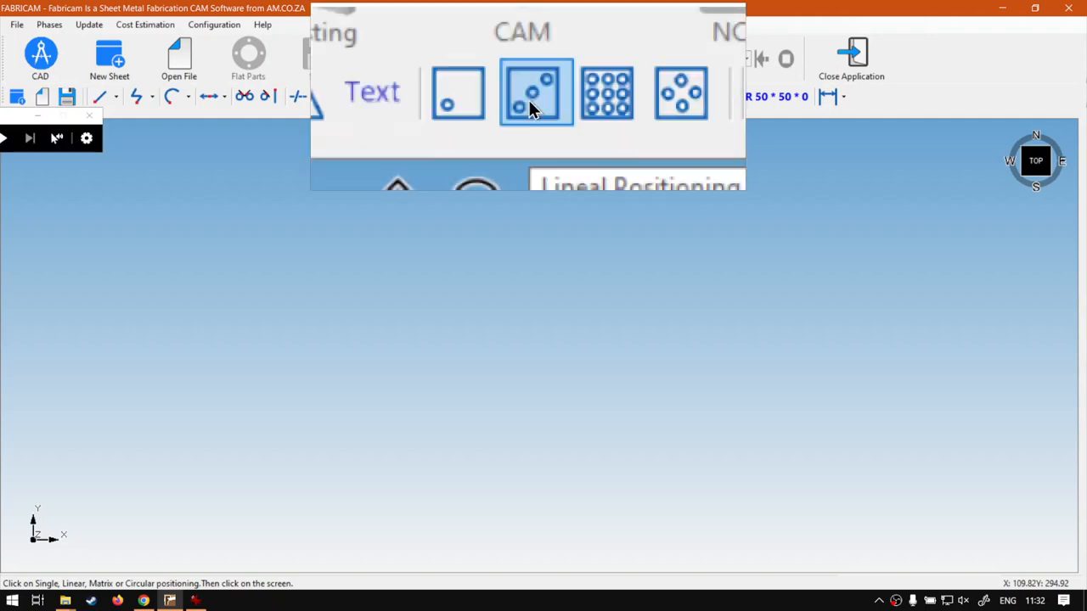
# Place the rectangle with Lineal Positioning as a horizontal row of 3 copies at 100 mm spacing
pyautogui.click(529, 100)
pyautogui.click(567, 327)
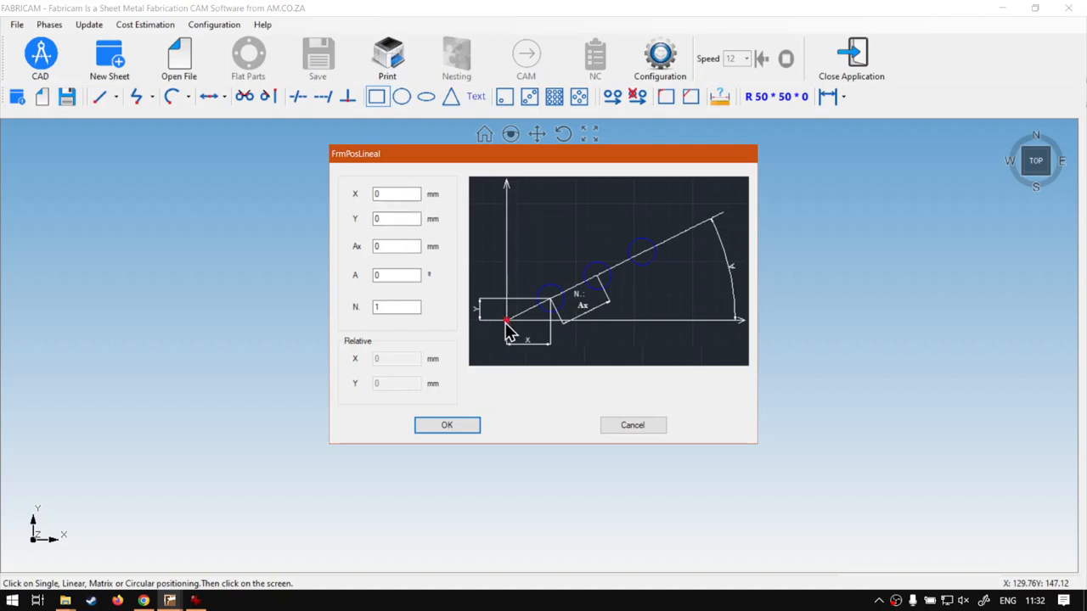
pyautogui.click(378, 247)
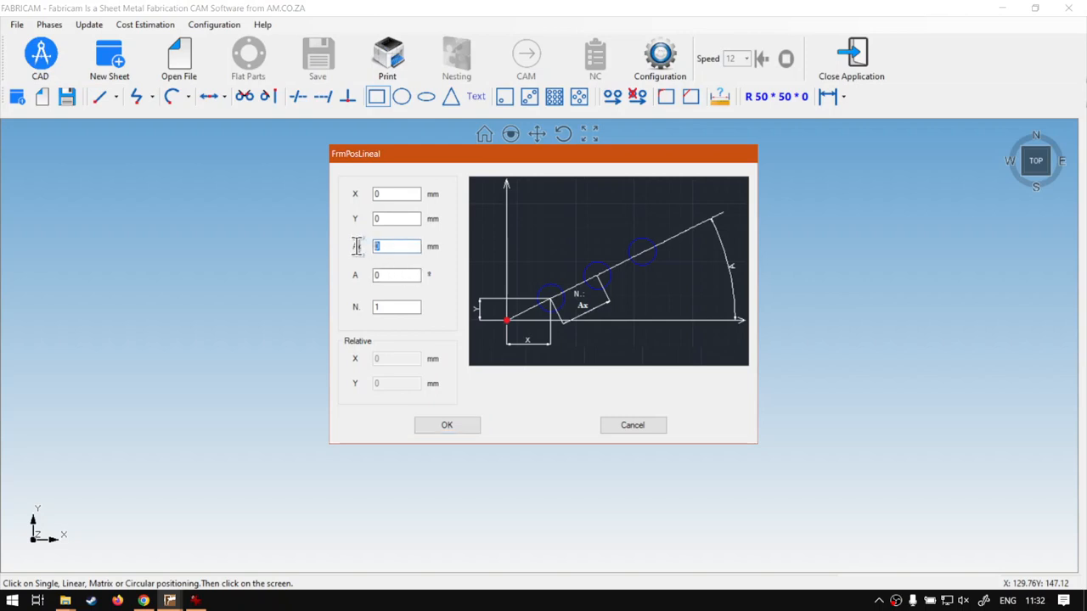
pyautogui.write('100')
pyautogui.doubleClick(382, 307)
pyautogui.write('3')
pyautogui.click(432, 425)
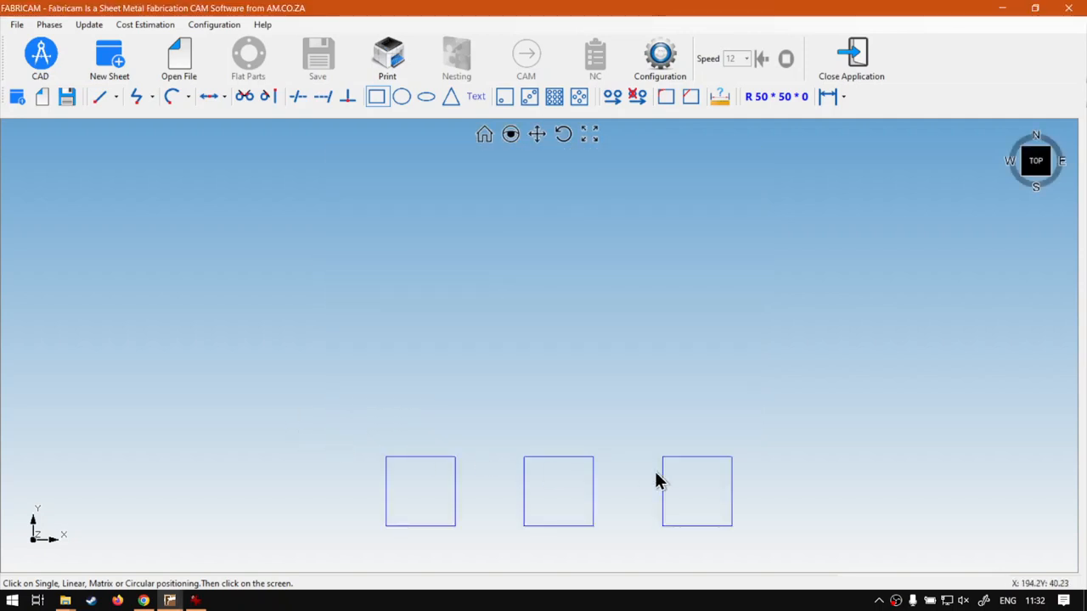
# Define another rectangle with a width of 50 mm and a height of 50 mm for a vertical column
pyautogui.moveTo(586, 408); pyautogui.dragTo(586, 379, button='middle')
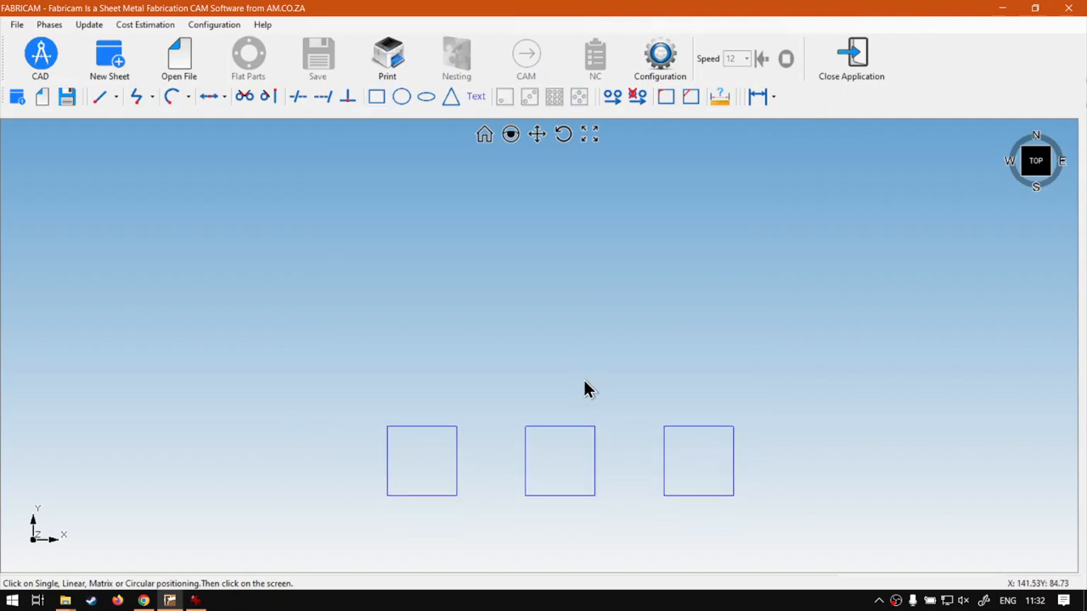
pyautogui.click(376, 96)
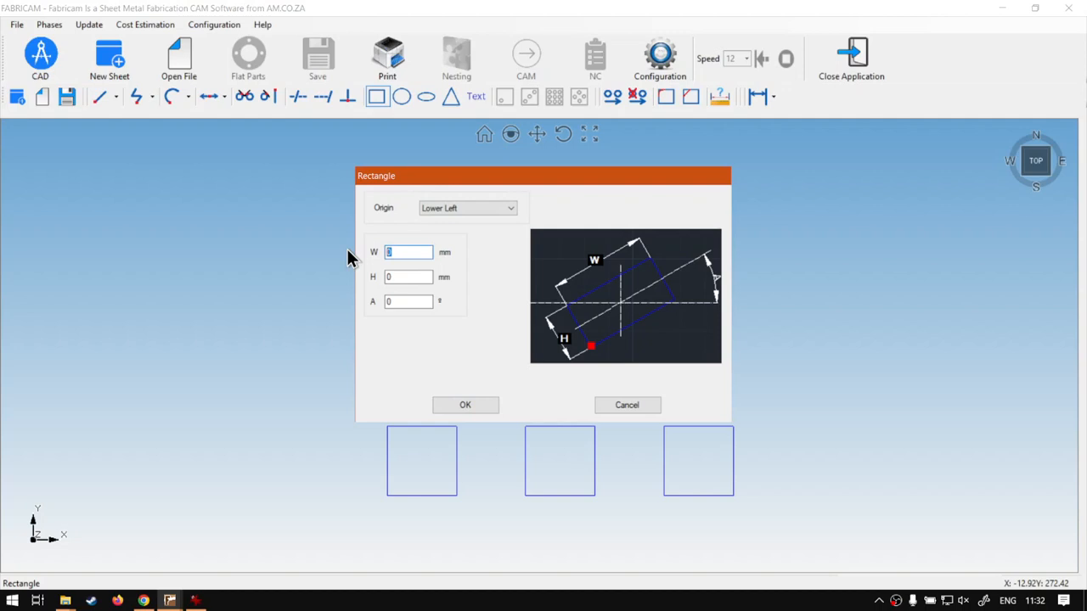
pyautogui.write('50')
pyautogui.doubleClick(396, 276)
pyautogui.write('50')
pyautogui.click(490, 405)
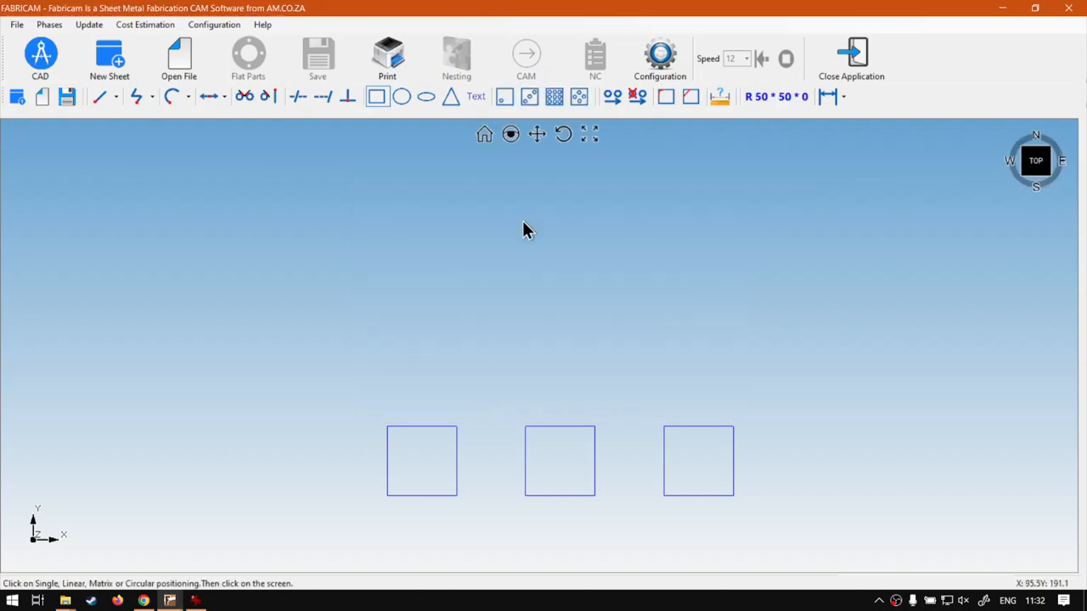
# Start Lineal Positioning for the new rectangle with a Y offset of 100 mm and an Ax spacing of 100 mm
pyautogui.click(529, 96)
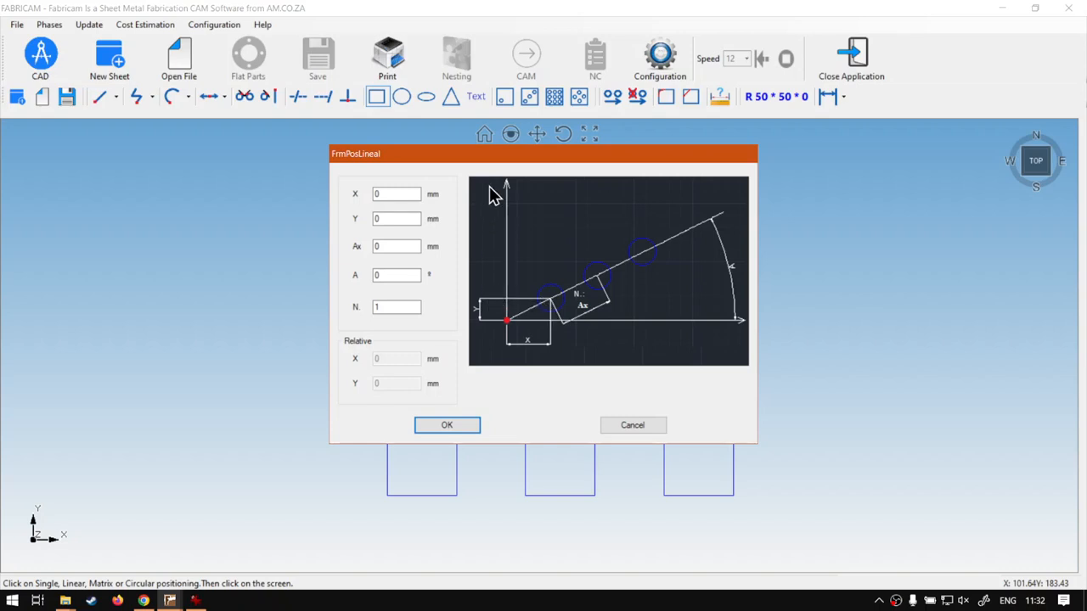
pyautogui.moveTo(491, 157); pyautogui.dragTo(732, 160)
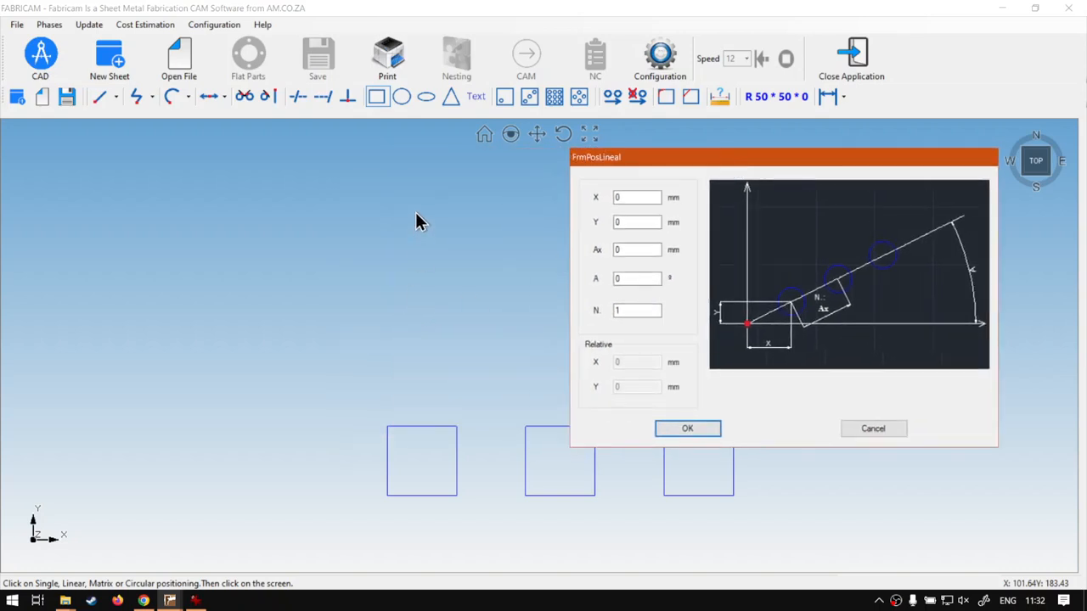
pyautogui.click(624, 220)
pyautogui.click(638, 223)
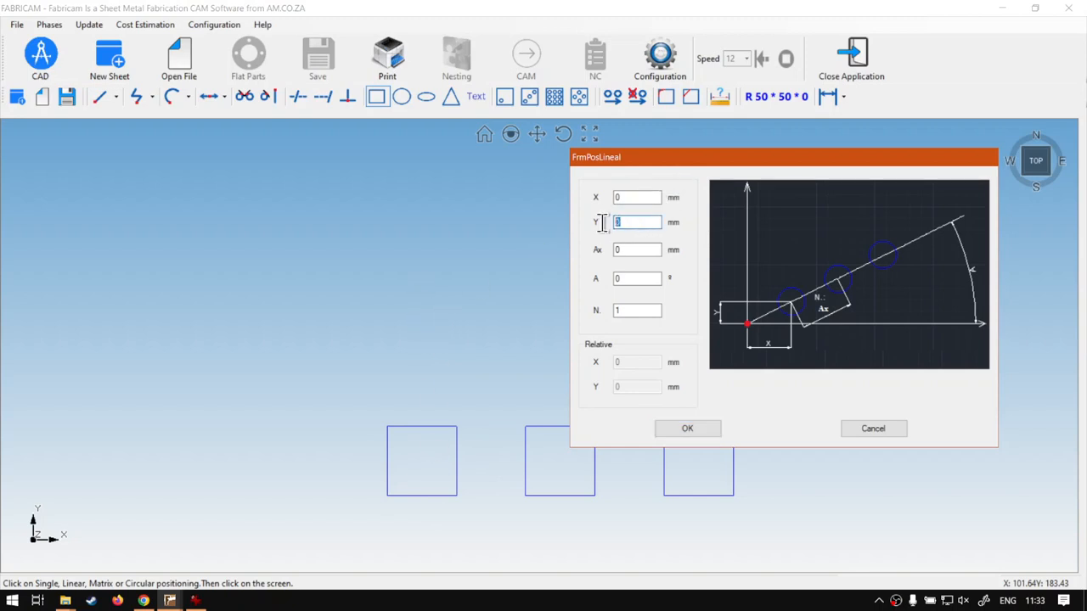
pyautogui.write('100')
pyautogui.click(635, 253)
pyautogui.write('100')
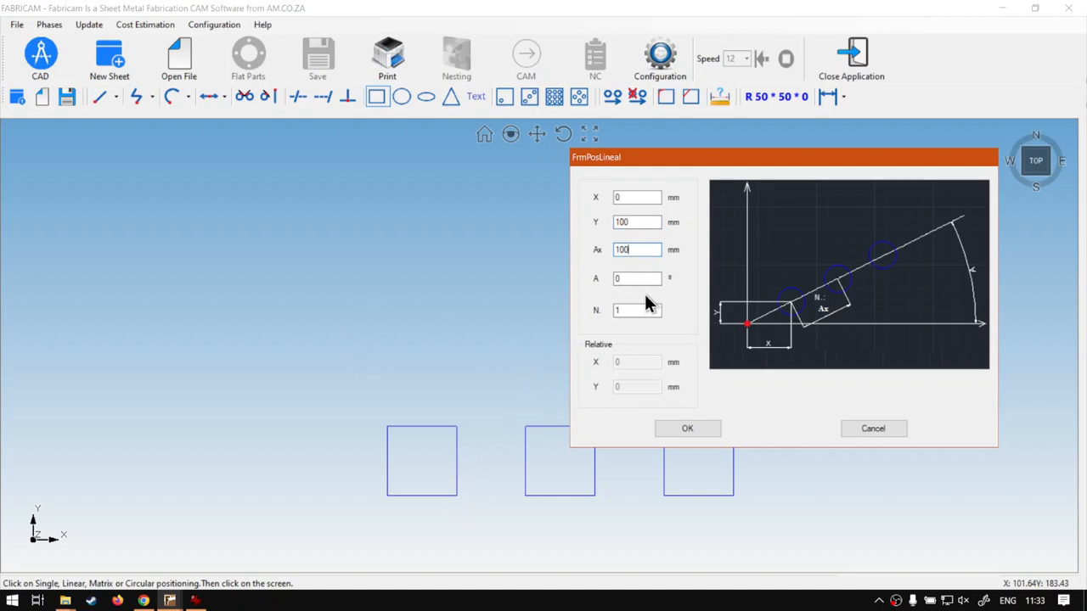
# Set the linear array's angle to 90° and its number of copies to 2, and place the column above the first square
pyautogui.click(624, 279)
pyautogui.write('90')
pyautogui.click(650, 310)
pyautogui.write('2')
pyautogui.click(673, 428)
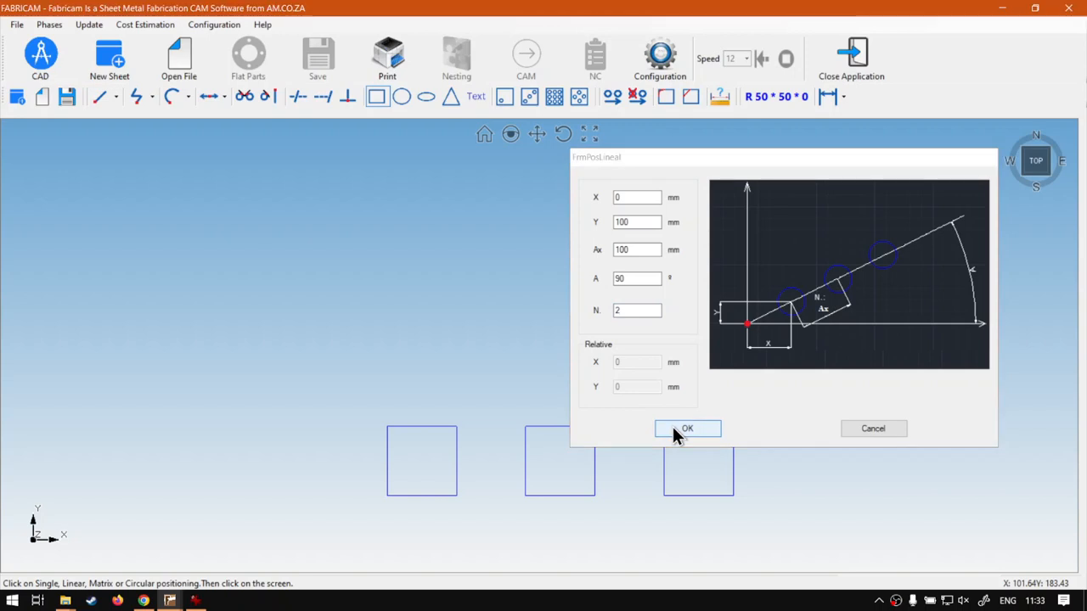
pyautogui.moveTo(575, 284); pyautogui.dragTo(571, 299, button='middle')
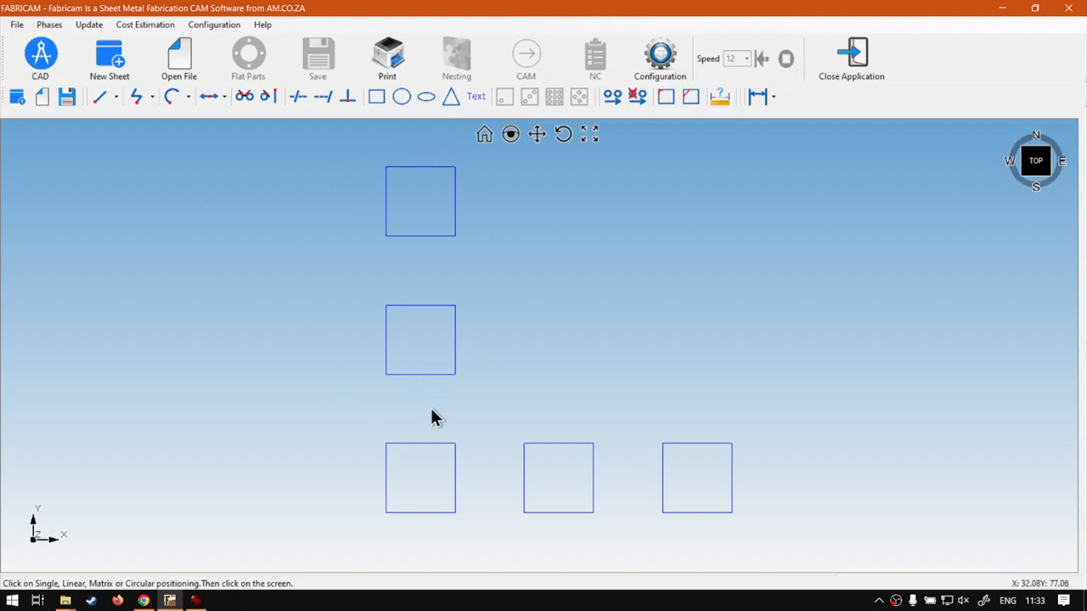
pyautogui.moveTo(478, 360); pyautogui.dragTo(487, 380, button='middle')
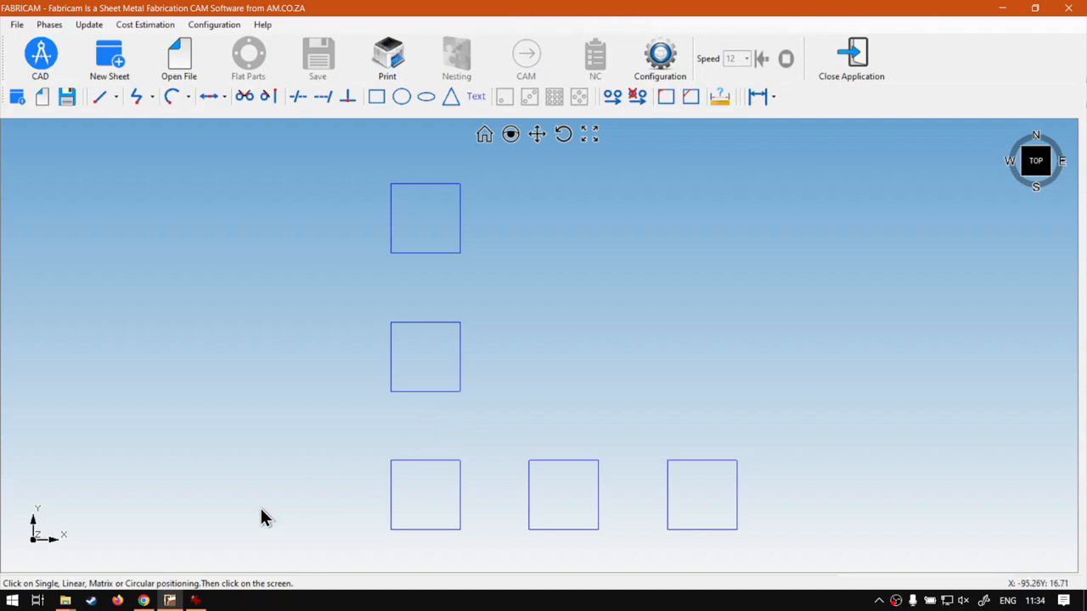
# Switch to the Chrome browser with the Software Training Videos website
pyautogui.click(145, 602)
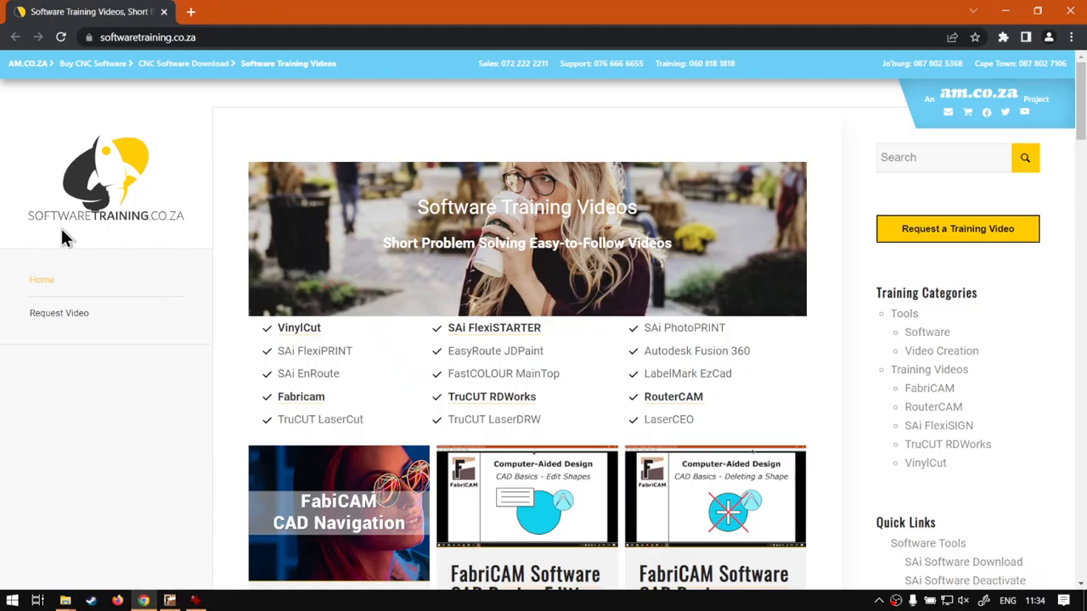